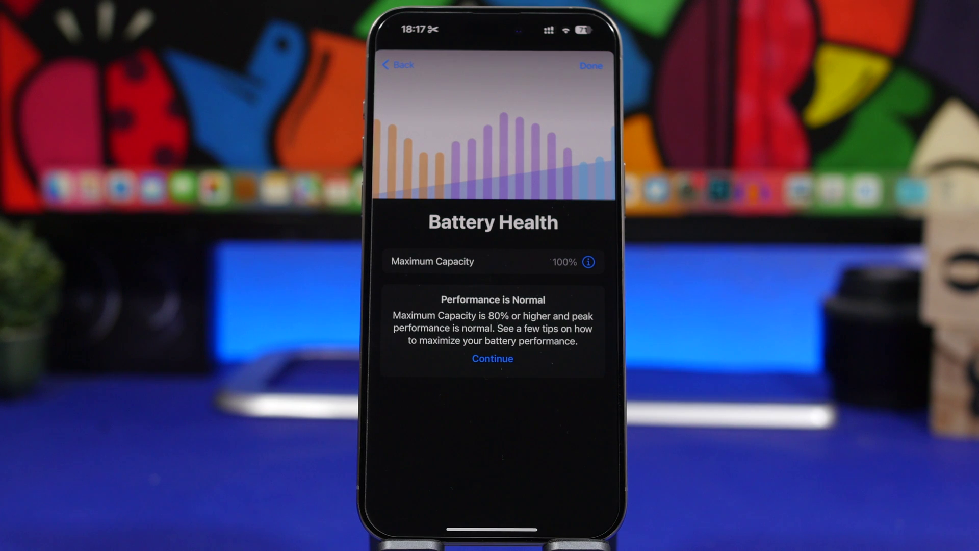
Step: Swipe up from the bottom to leave the Apple Support battery check for the home screen
drag(492, 527, 492, 344)
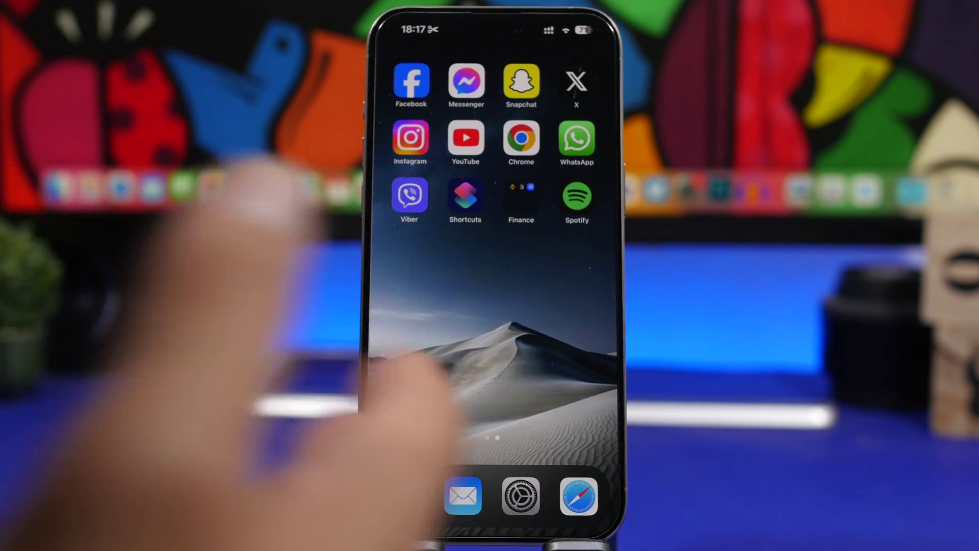